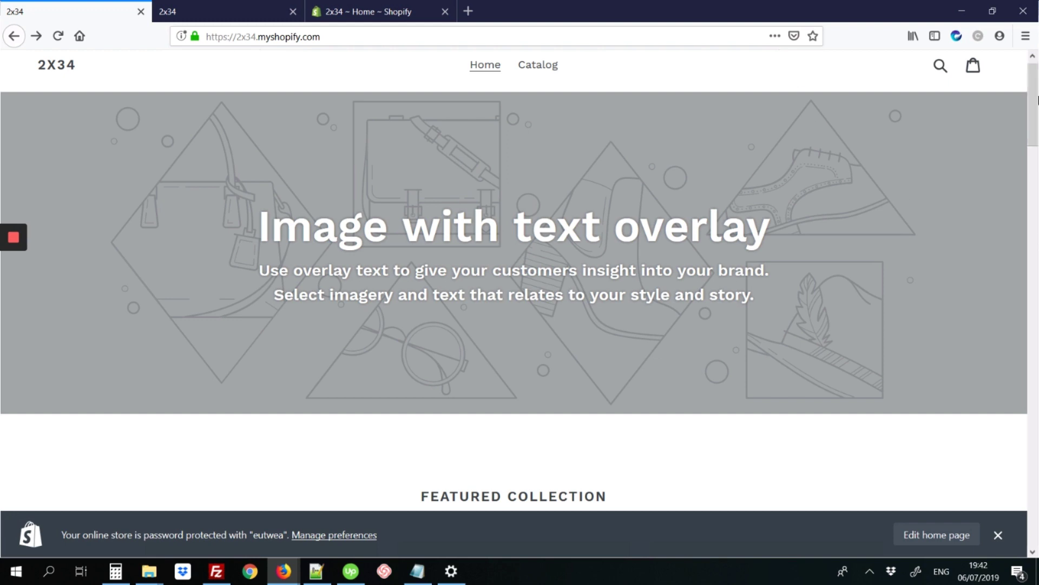
Scroll to the Image with text section and open My_document.pdf from the DOWNLOAD PDF button
left_click_drag(1036, 103, 1037, 308)
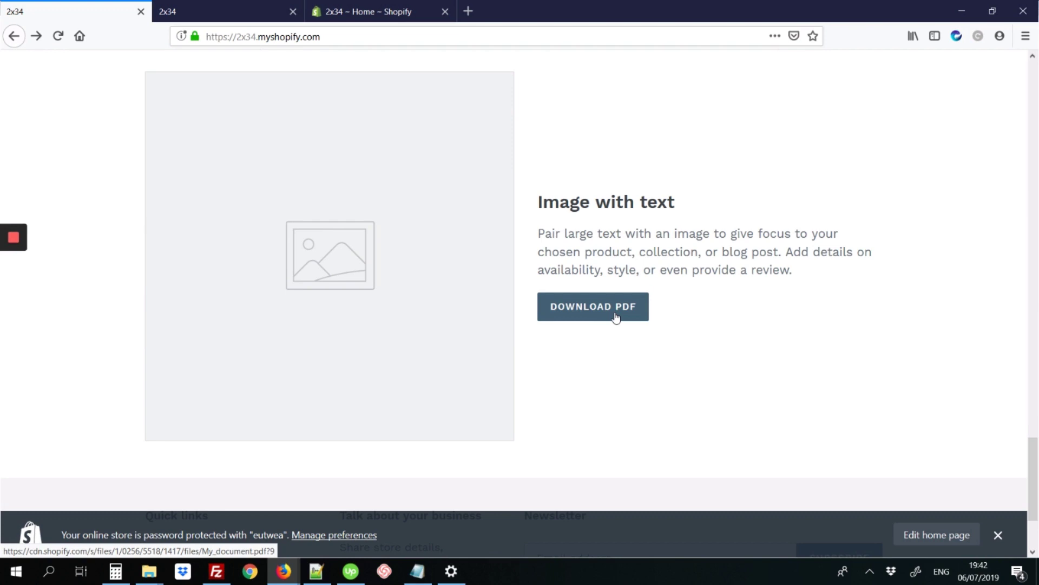
left_click(588, 307)
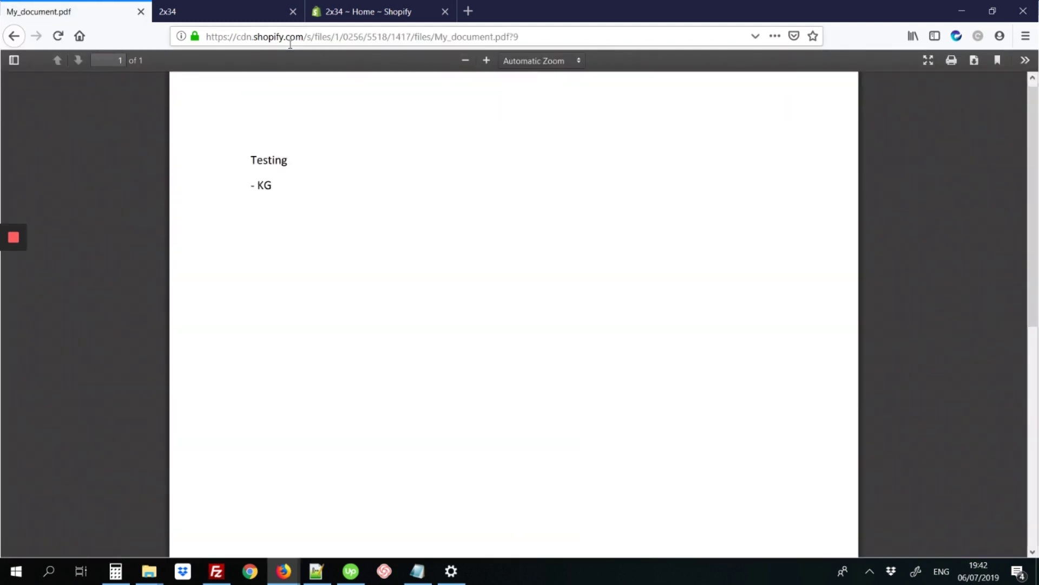
Return to the storefront home page tab and scroll through it
left_click(260, 9)
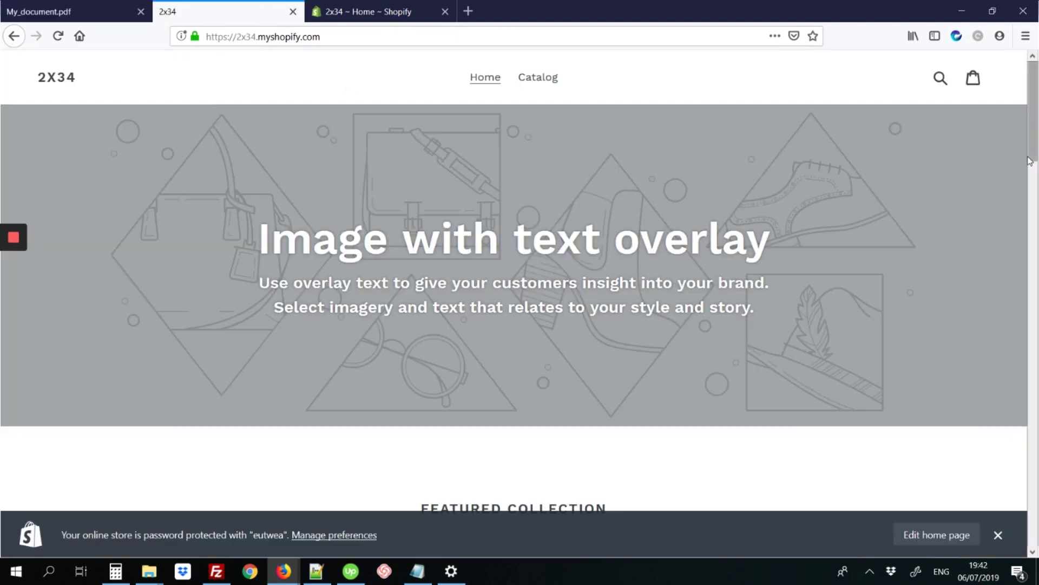
left_click_drag(1037, 153, 1038, 537)
scroll(578, 410, "up", 3)
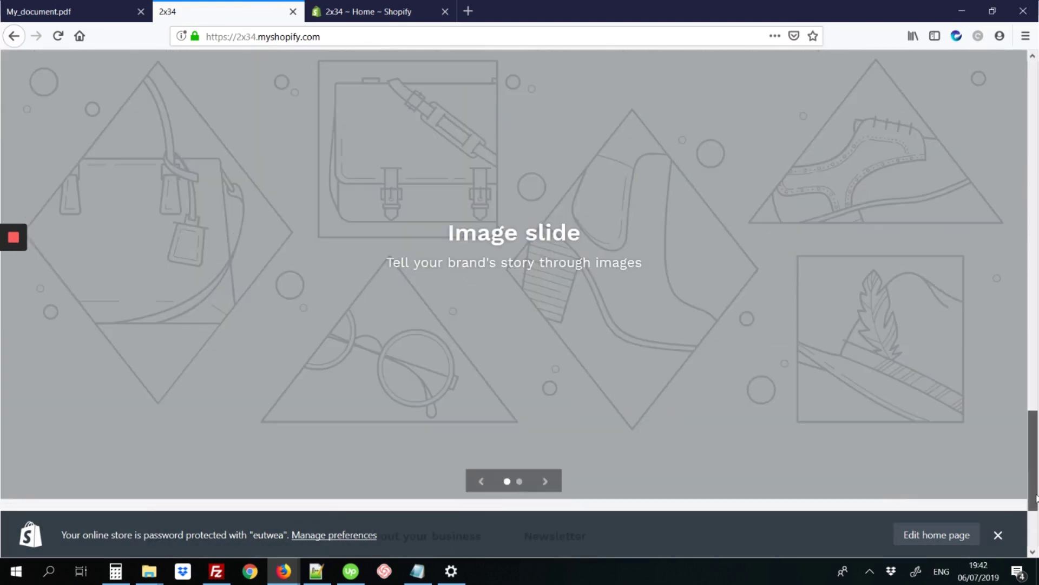
scroll(578, 409, "down", 3)
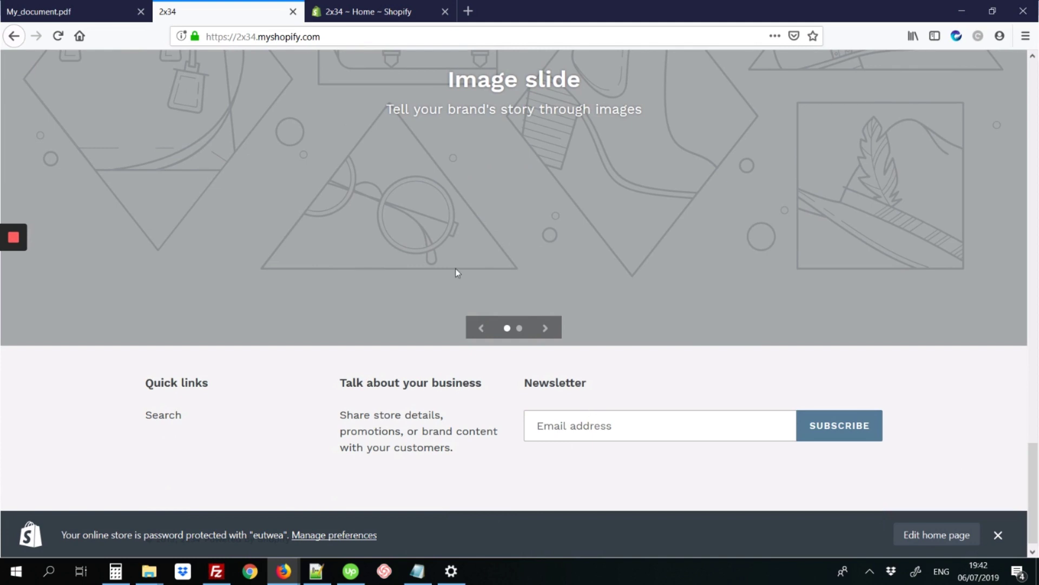
In the Shopify admin, go to Settings and open the Files page listing My_document.pdf
left_click(362, 20)
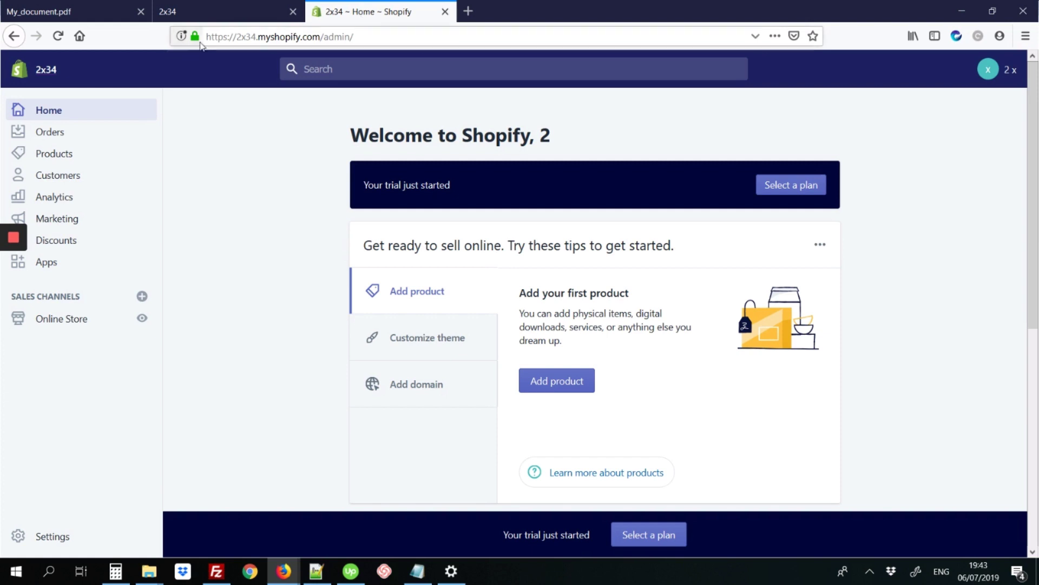
left_click_drag(210, 39, 358, 34)
left_click(371, 33)
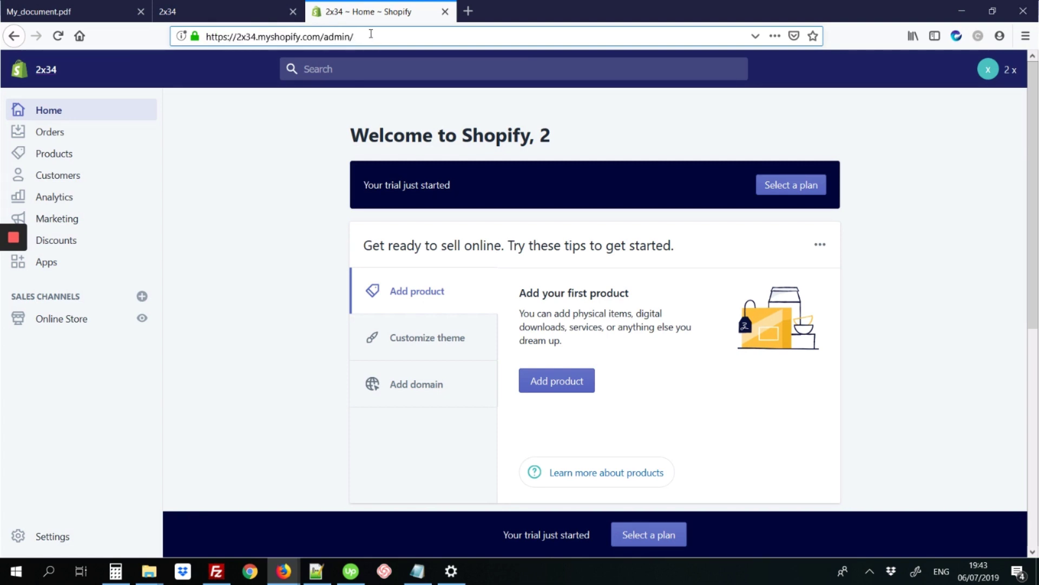
left_click(223, 271)
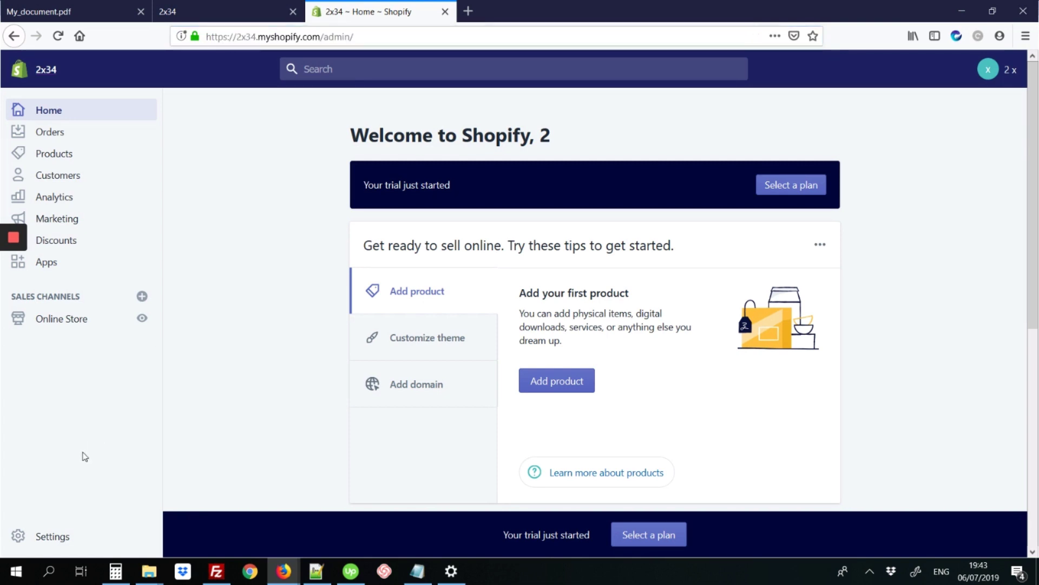
left_click(53, 541)
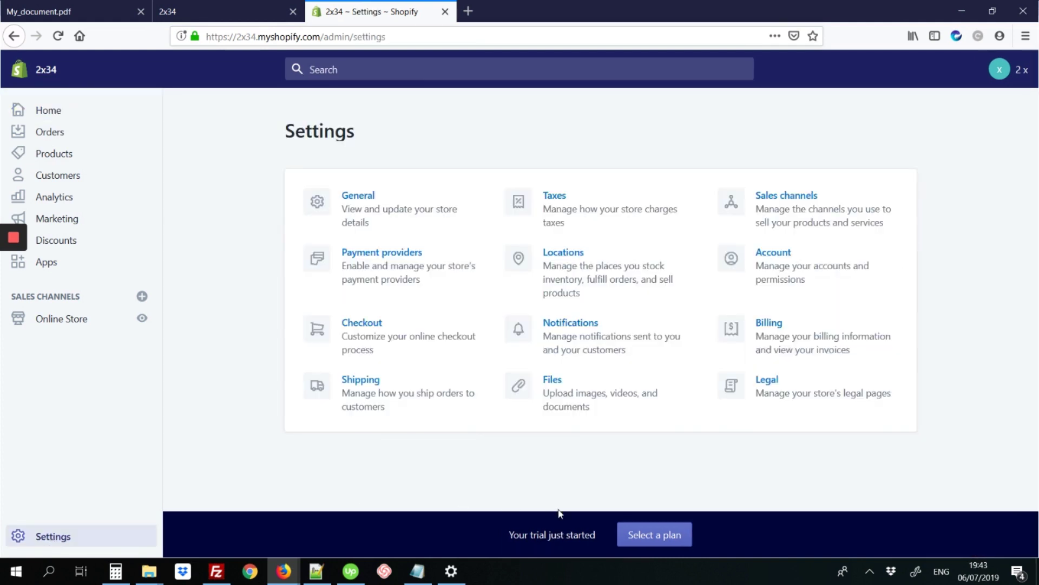
left_click(592, 392)
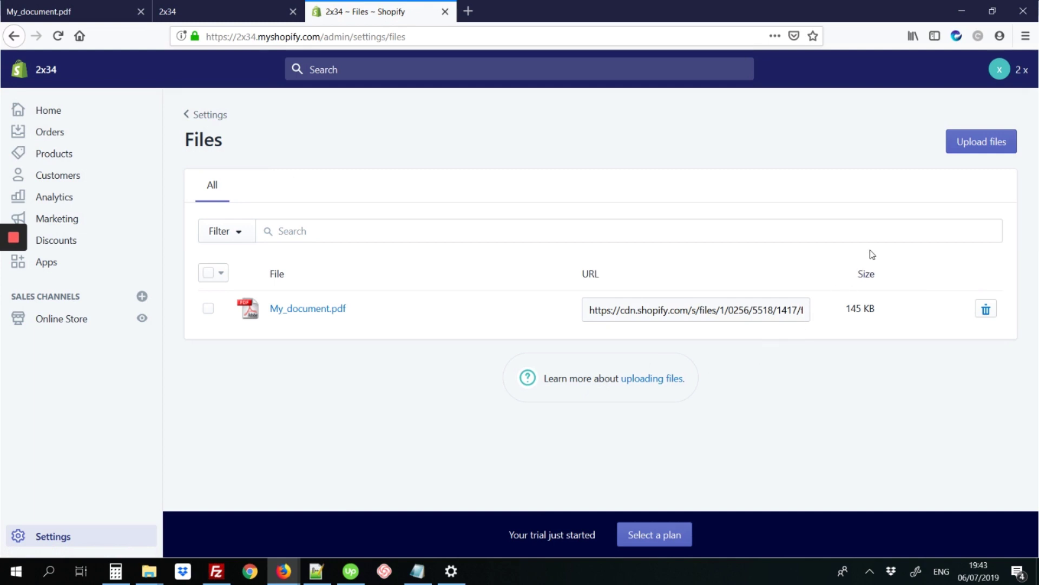
Upload 'My shopify document' from the Desktop and copy the new file's URL
left_click(988, 146)
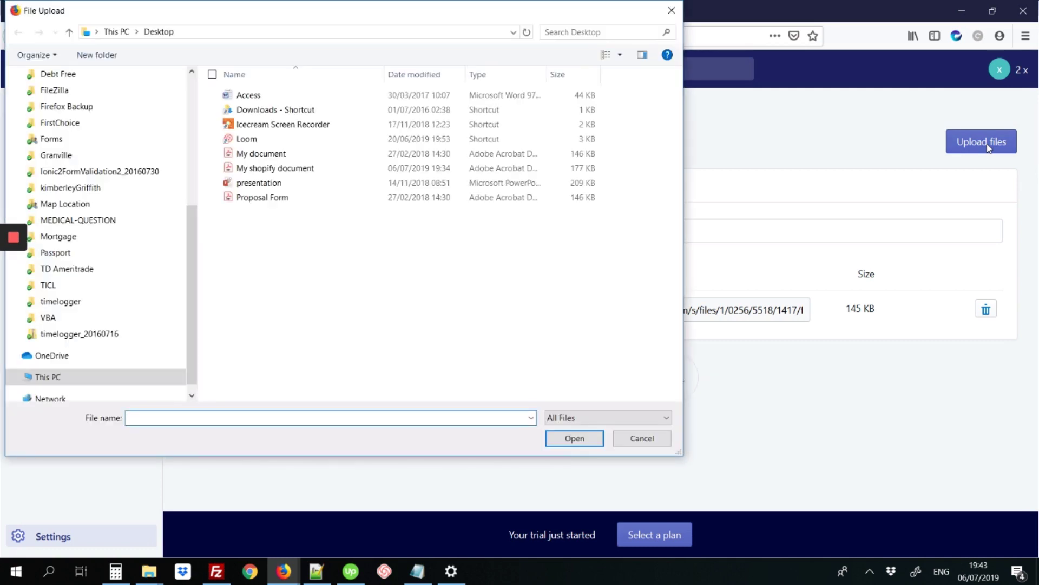
left_click(367, 174)
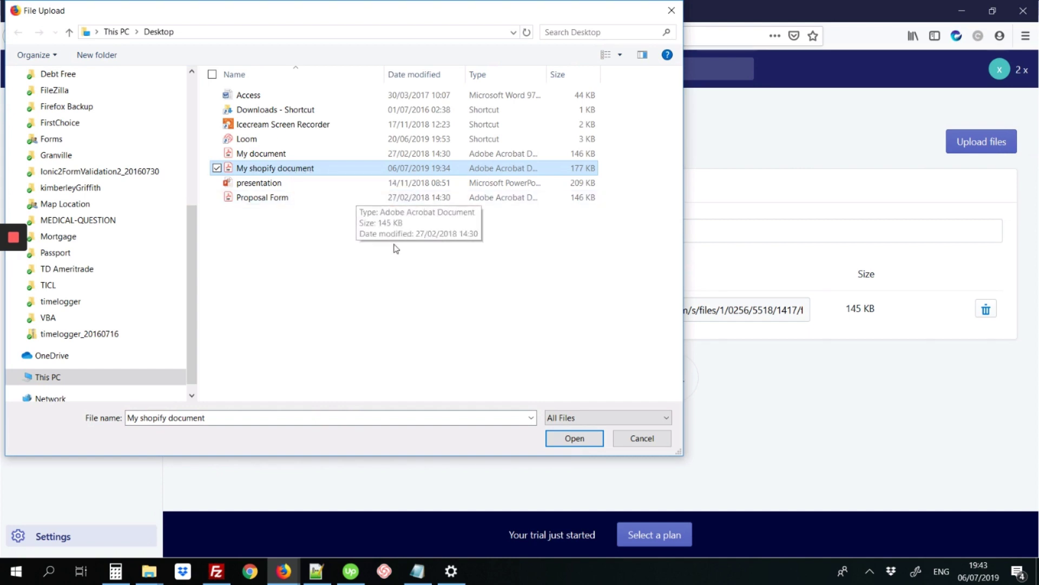
left_click(561, 441)
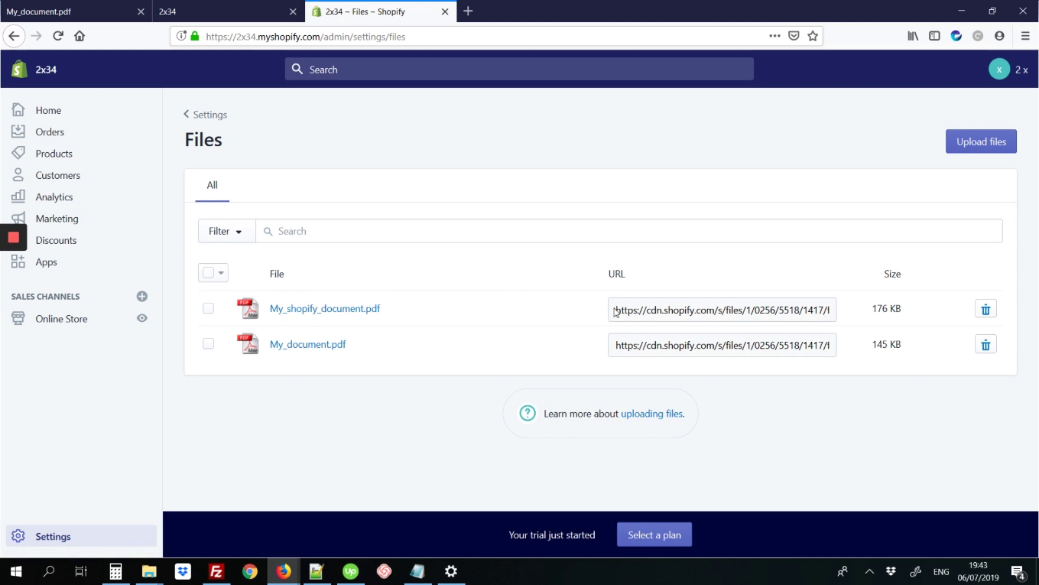
left_click(688, 309)
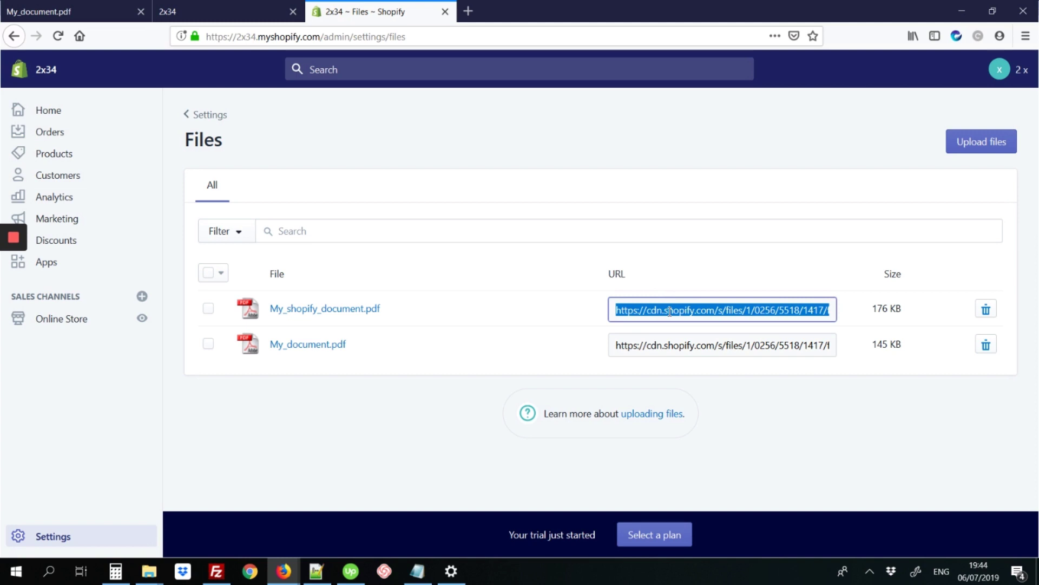
Open the home page in the Debut theme editor and bring up the Add section list
left_click(243, 5)
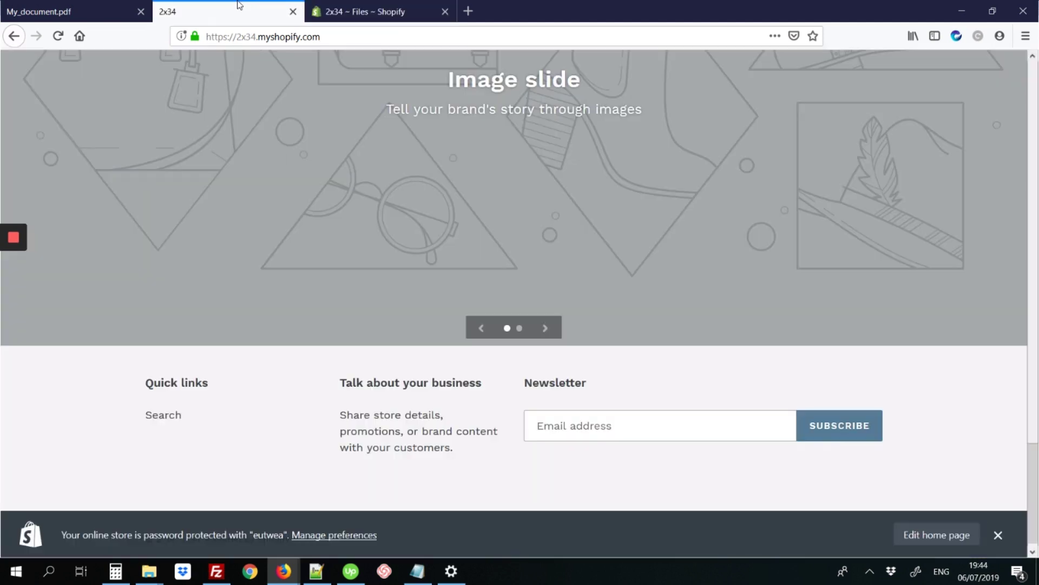
left_click(923, 538)
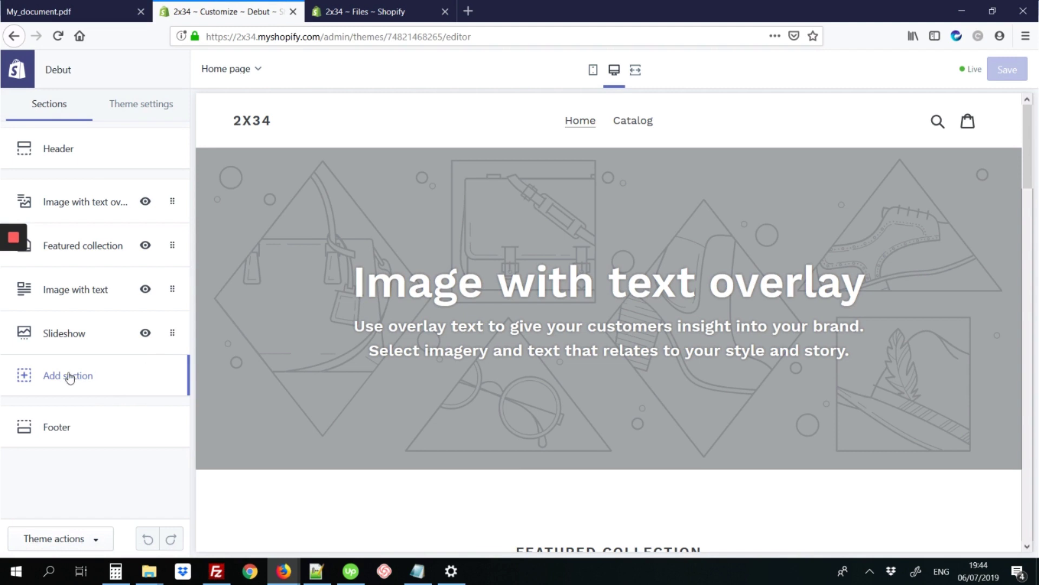
left_click(114, 380)
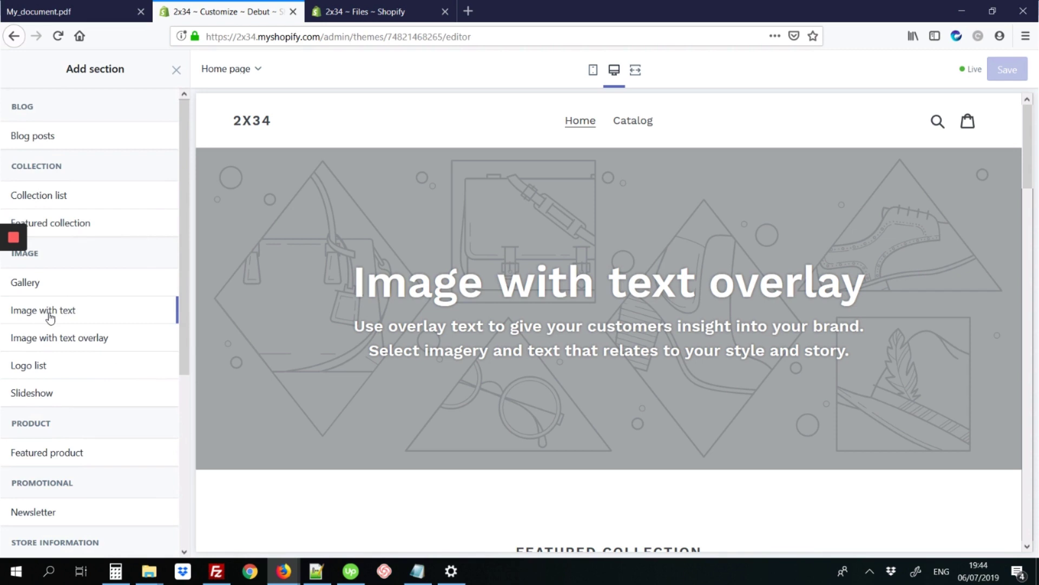
mouse_move(51, 317)
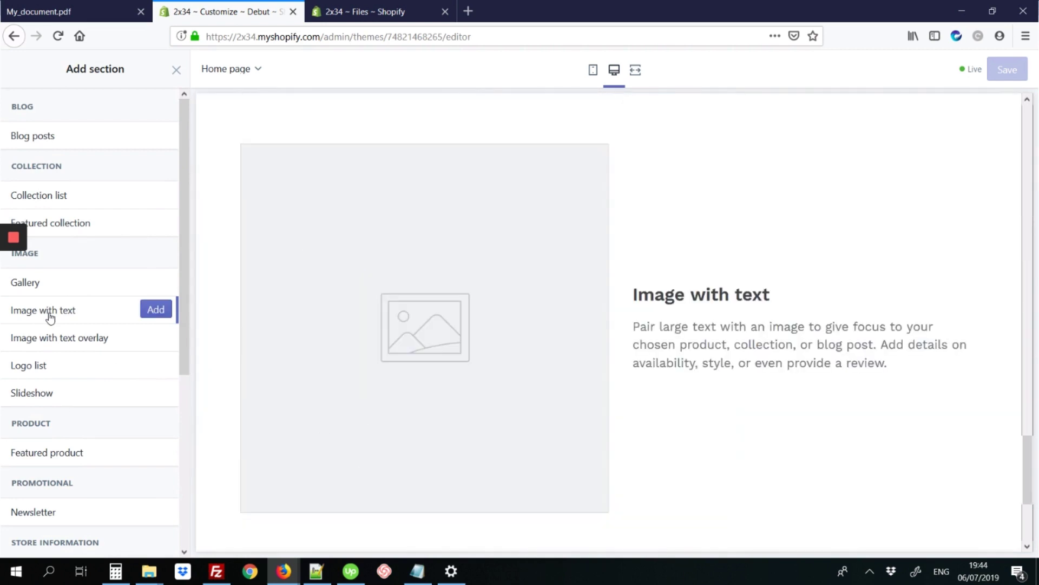
Add an Image with text section and set its button label to 'Download my pdf'
left_click(155, 310)
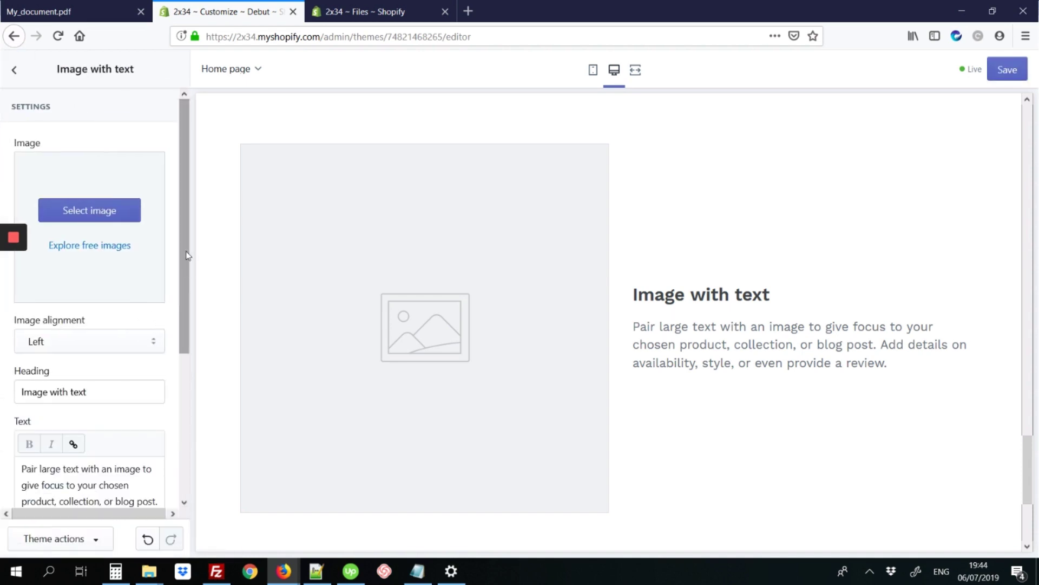
left_click_drag(184, 259, 183, 397)
left_click(82, 372)
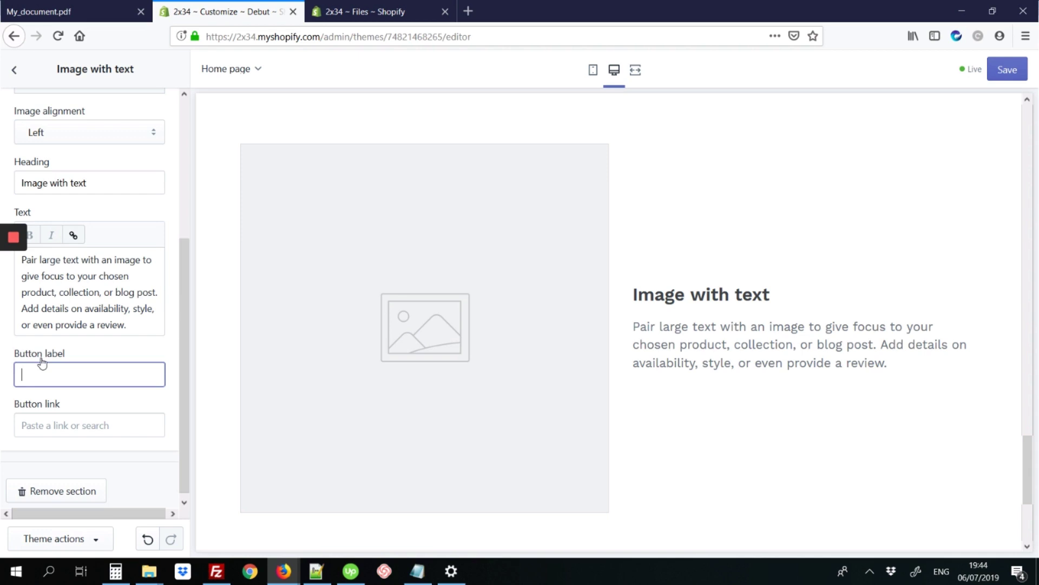
type("Download my pdf")
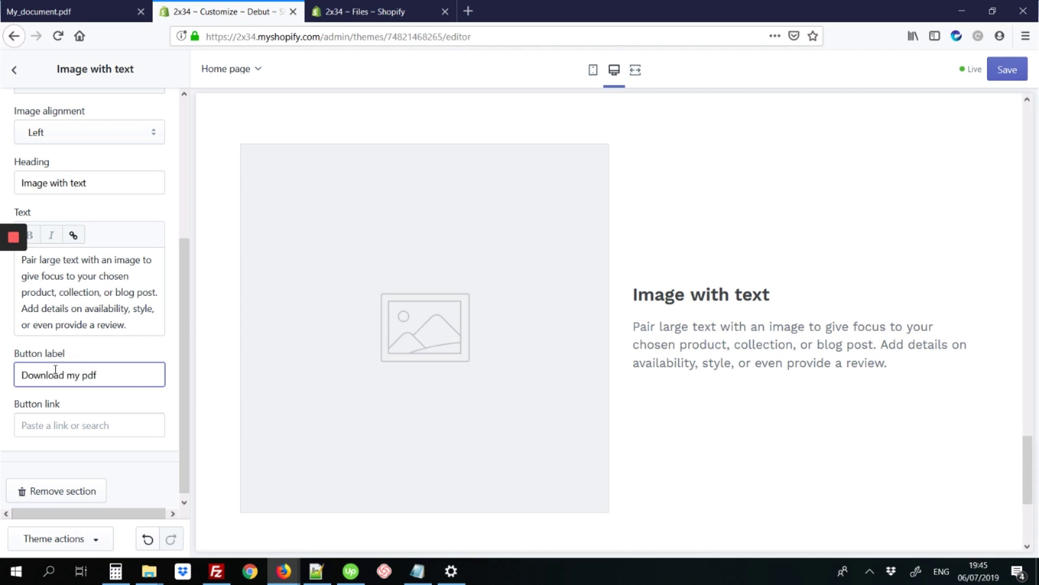
Paste the My_shopify_document.pdf URL as the button link and accept it
left_click(42, 424)
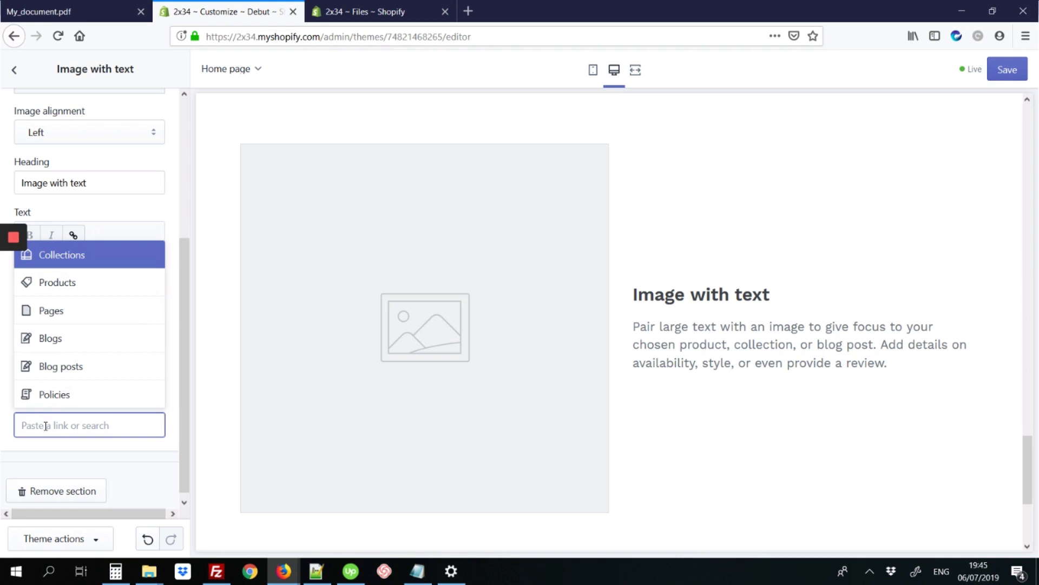
left_click(49, 447)
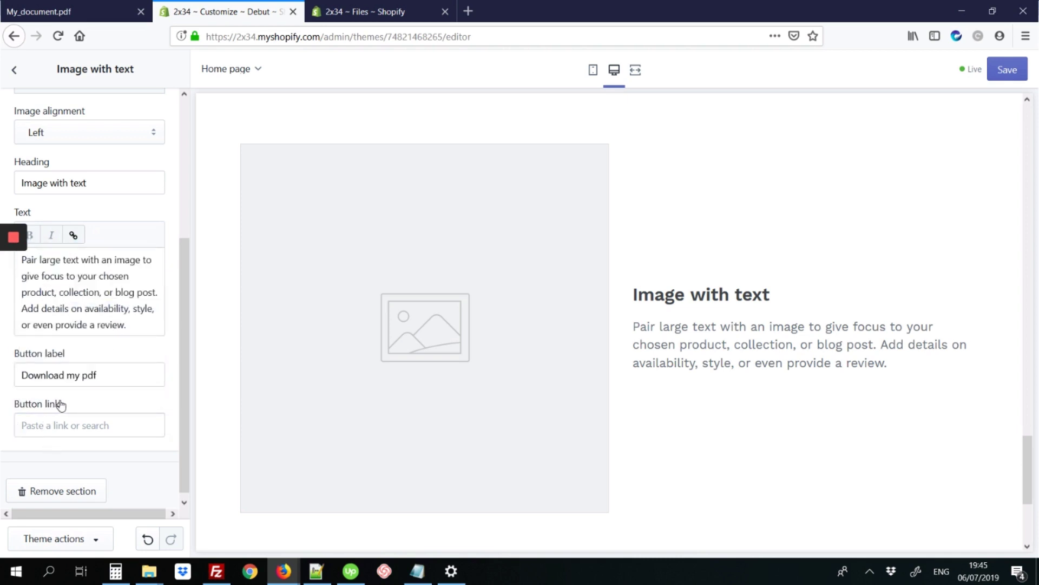
left_click(60, 424)
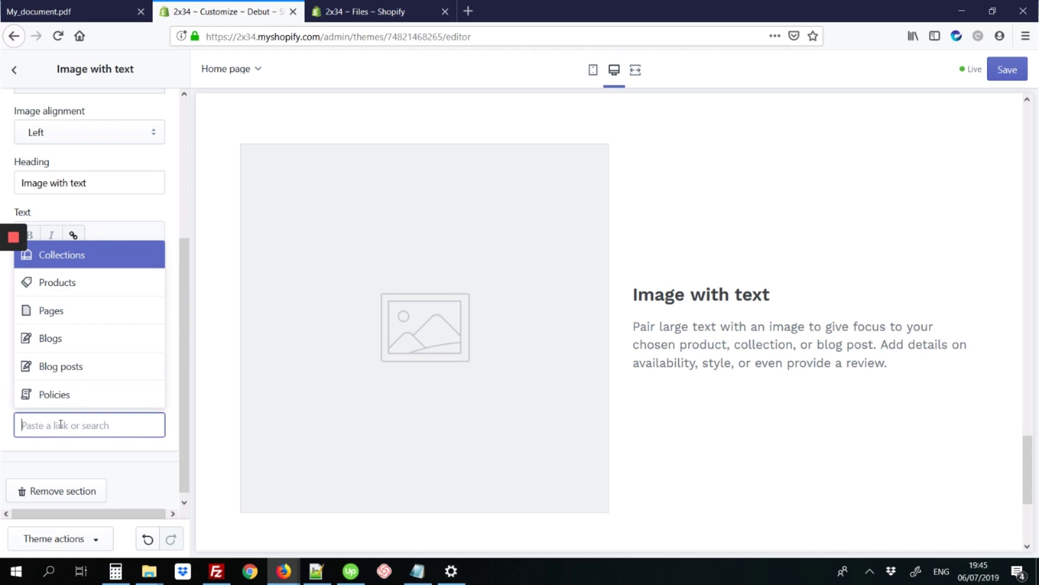
key("ctrl+v")
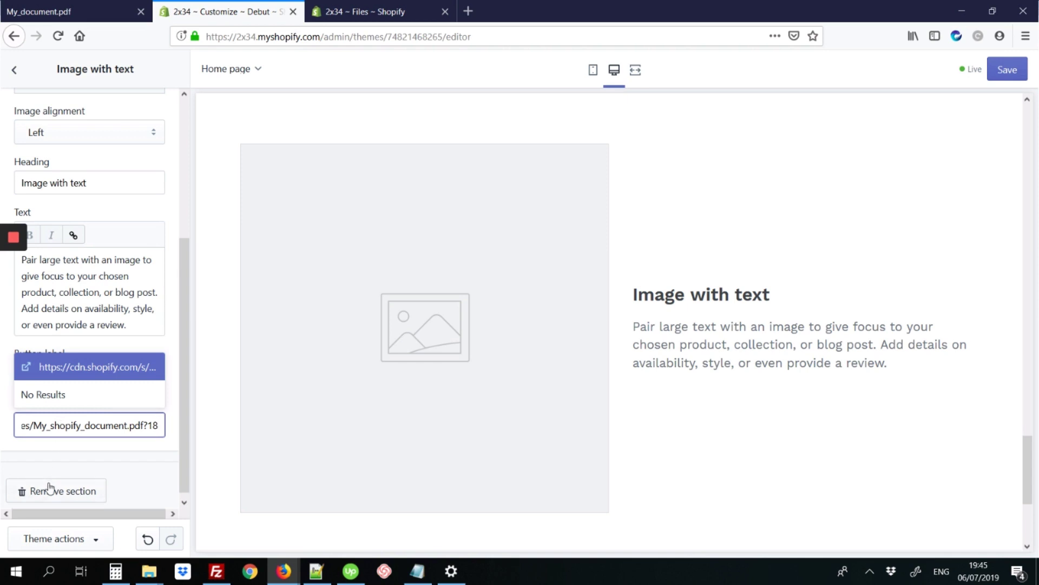
left_click(68, 369)
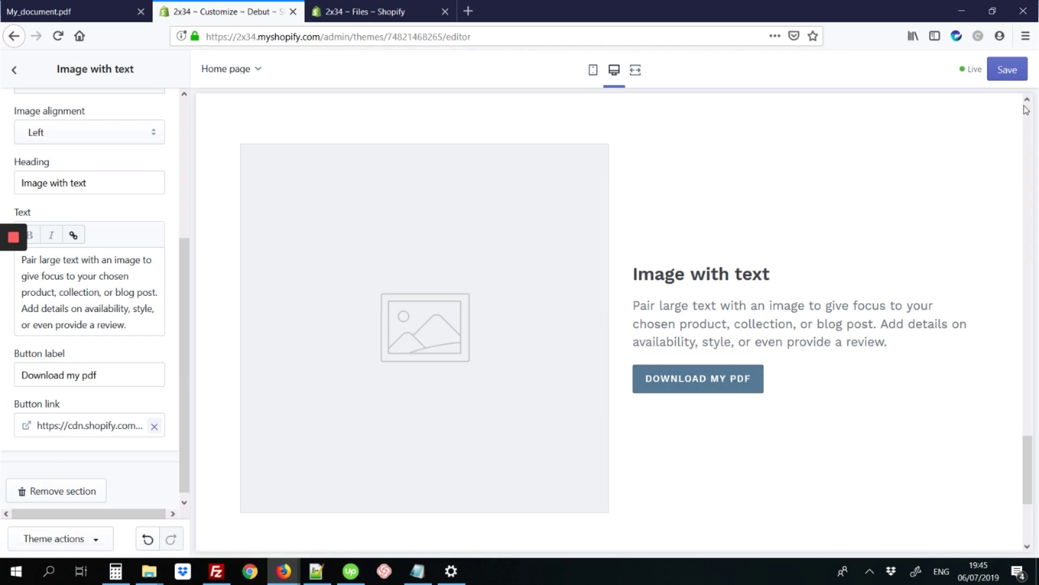
Save the home page, load the store's root URL, and scroll to DOWNLOAD MY PDF
left_click(1019, 71)
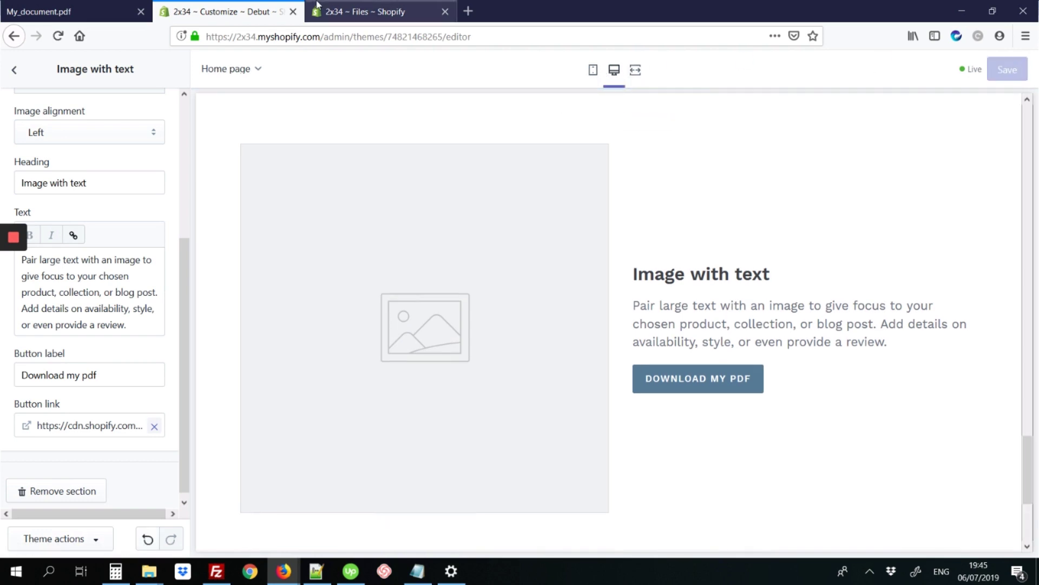
left_click(324, 34)
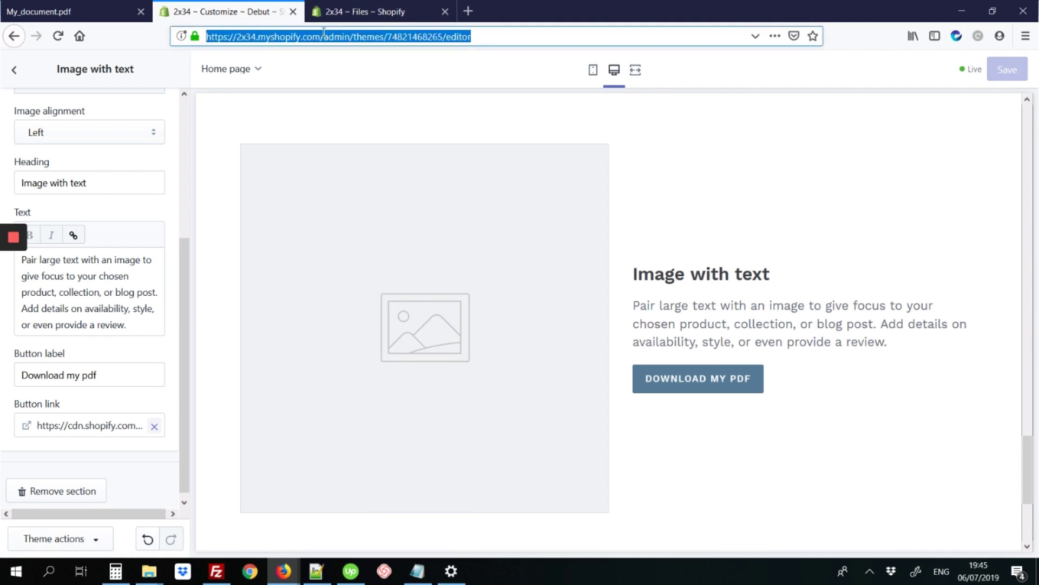
left_click(323, 33)
left_click_drag(324, 34, 532, 42)
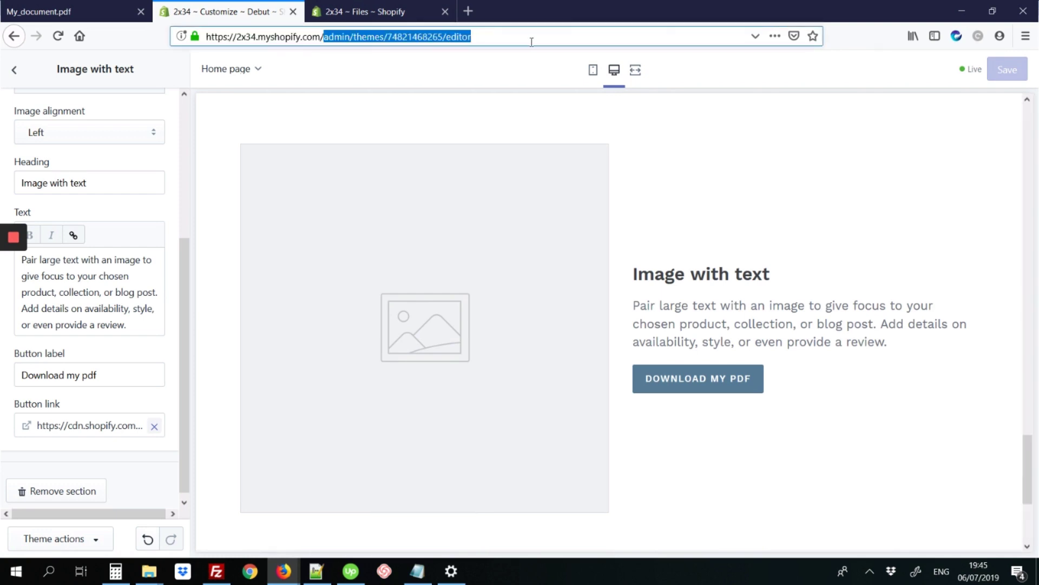
key("BackSpace")
key("Return")
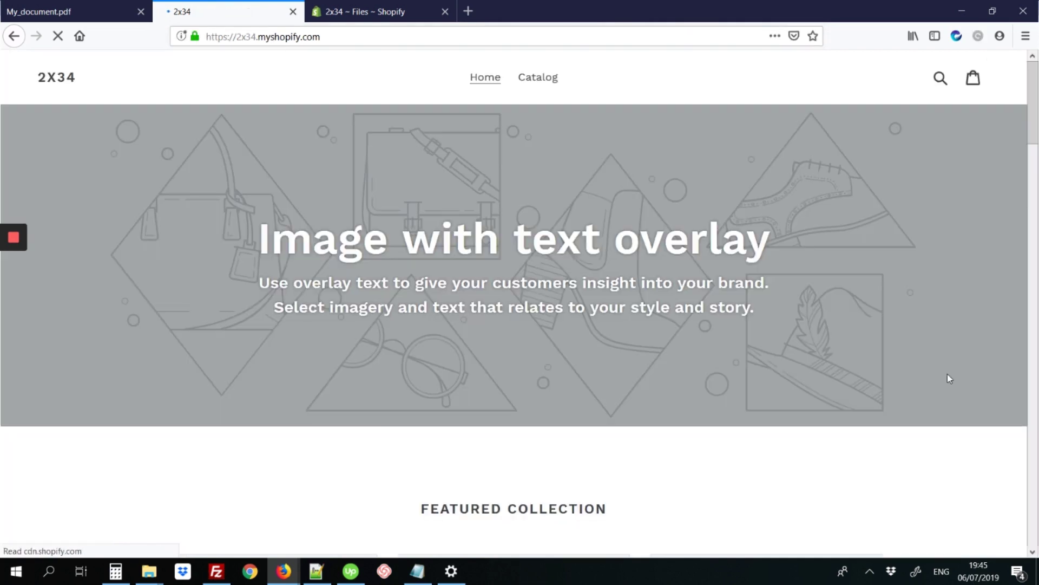
left_click_drag(1036, 98, 1037, 477)
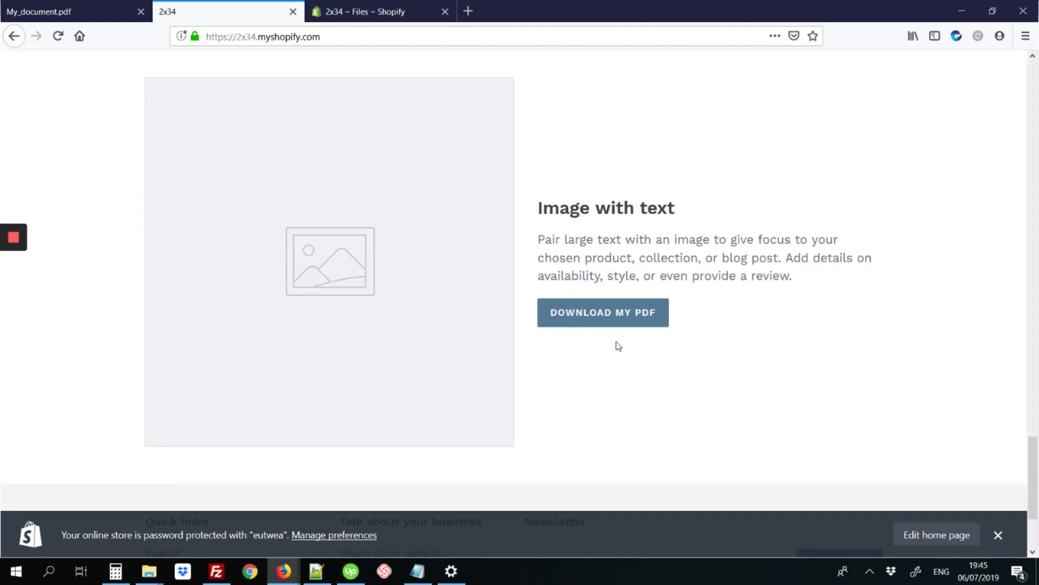